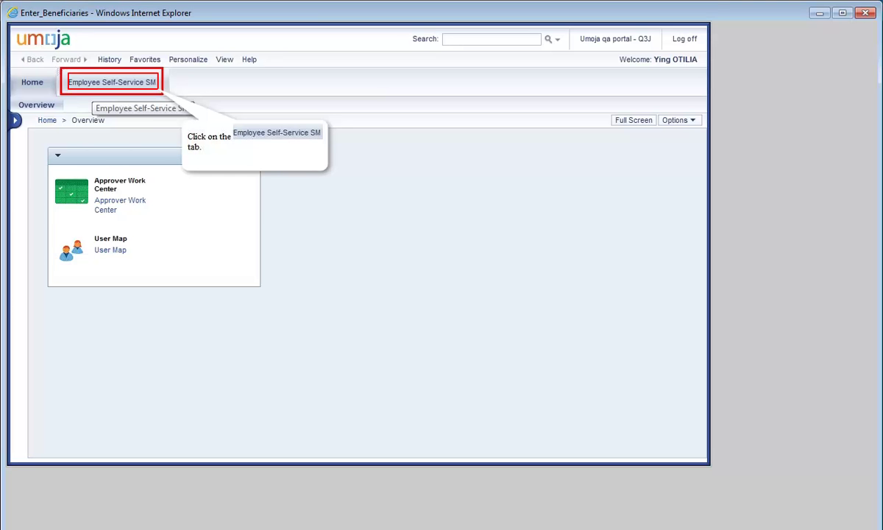
Go to Employee Self-Service > Personal Information > Beneficiary Details and scroll to the beneficiary table.
{"action": "left_click", "coordinate": [112, 82]}
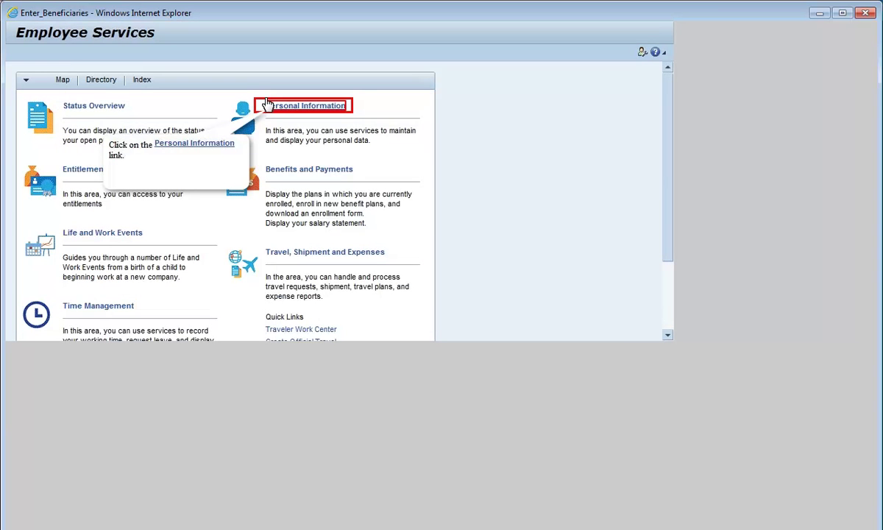
{"action": "left_click", "coordinate": [268, 105]}
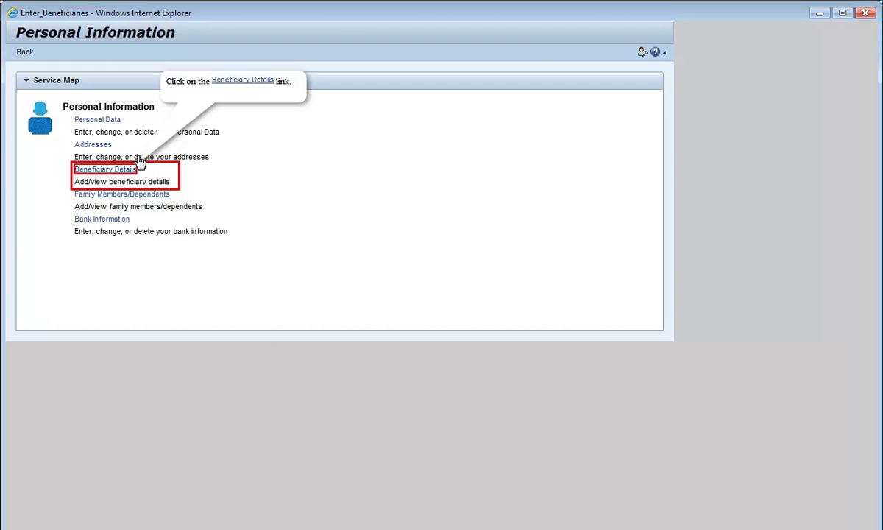
{"action": "left_click", "coordinate": [105, 169]}
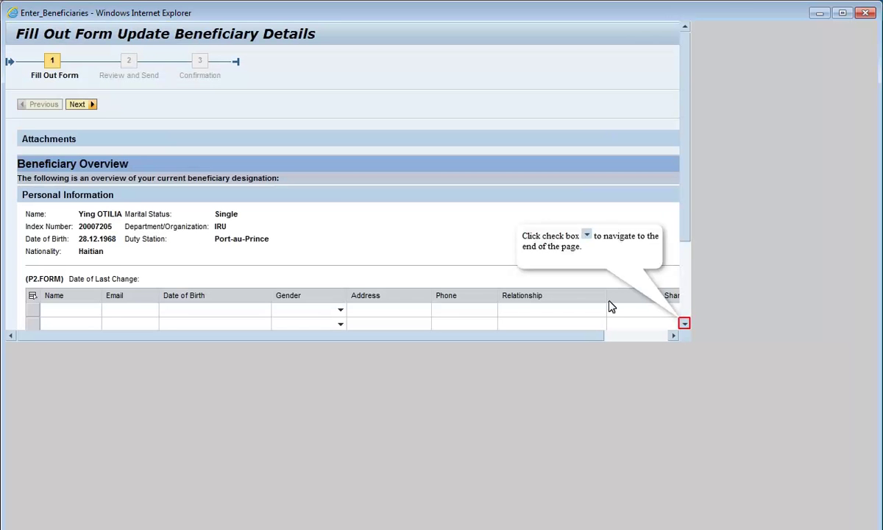
{"action": "left_click", "coordinate": [683, 323]}
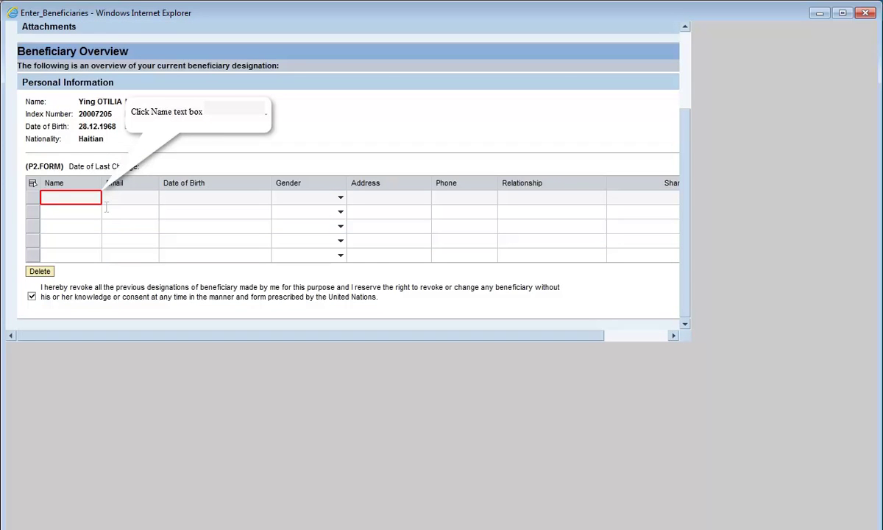
Fill the first row with the beneficiary's full name, e-mail, Female gender, postal address and phone number.
{"action": "left_click", "coordinate": [73, 197]}
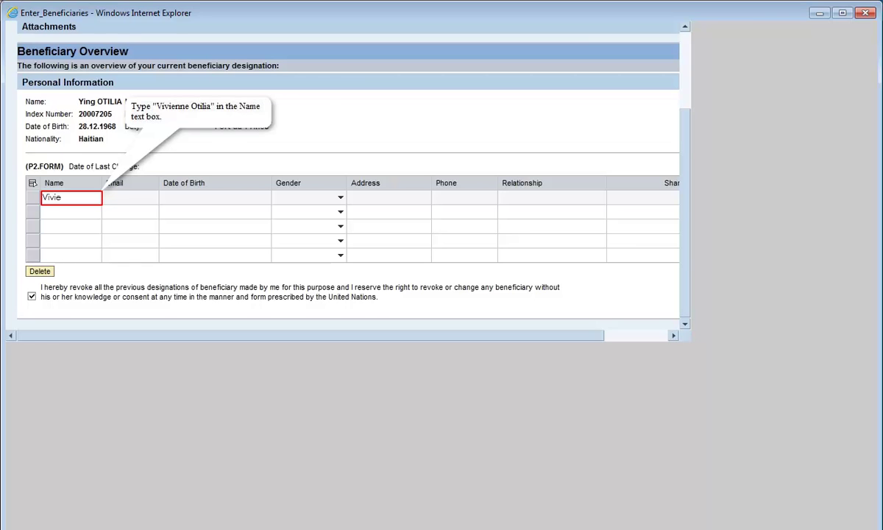
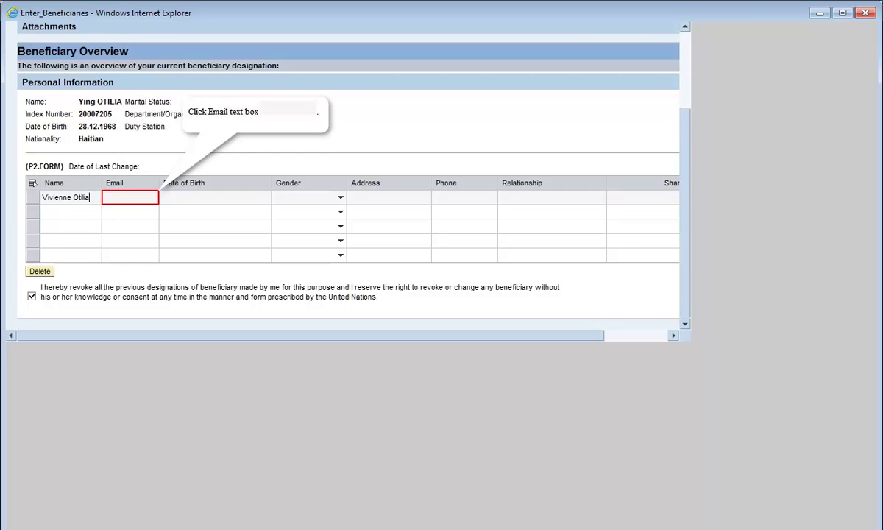
{"action": "left_click", "coordinate": [129, 197]}
{"action": "type", "text": "Vivi"}
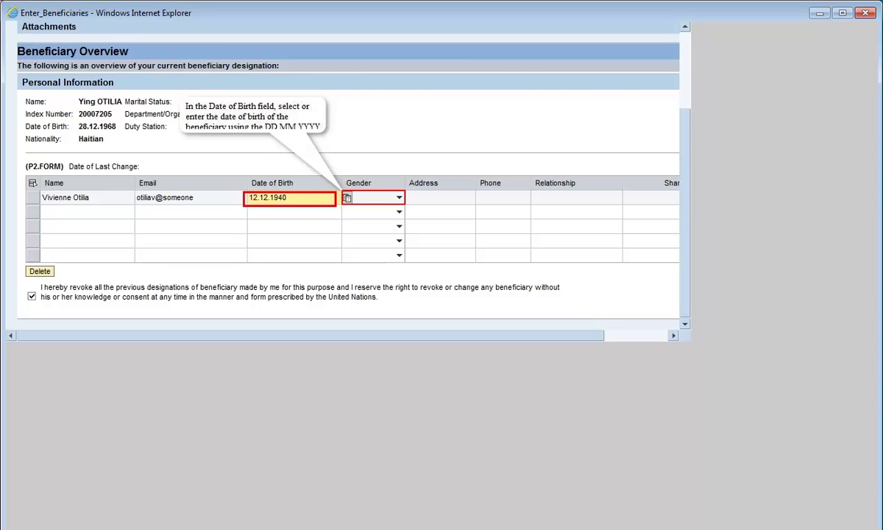
{"action": "left_click", "coordinate": [373, 197]}
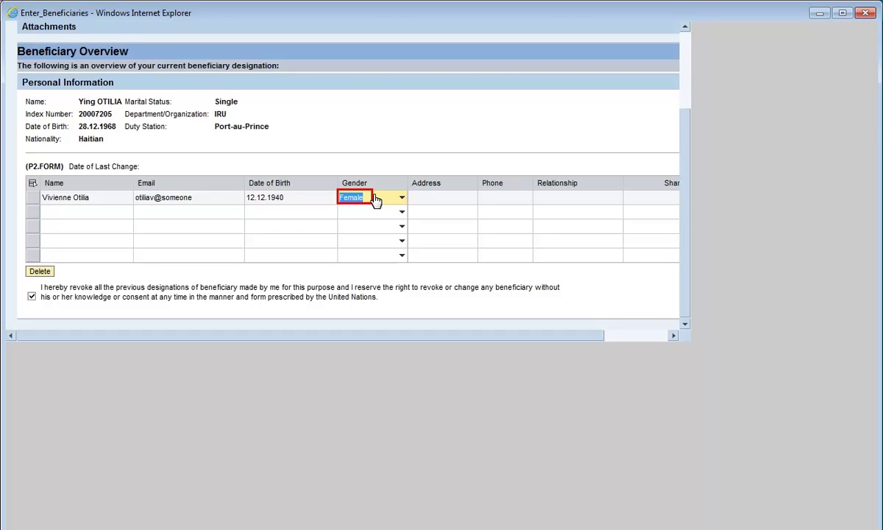
{"action": "key", "text": "Tab"}
{"action": "type", "text": "Liberte' Port-au-Prince"}
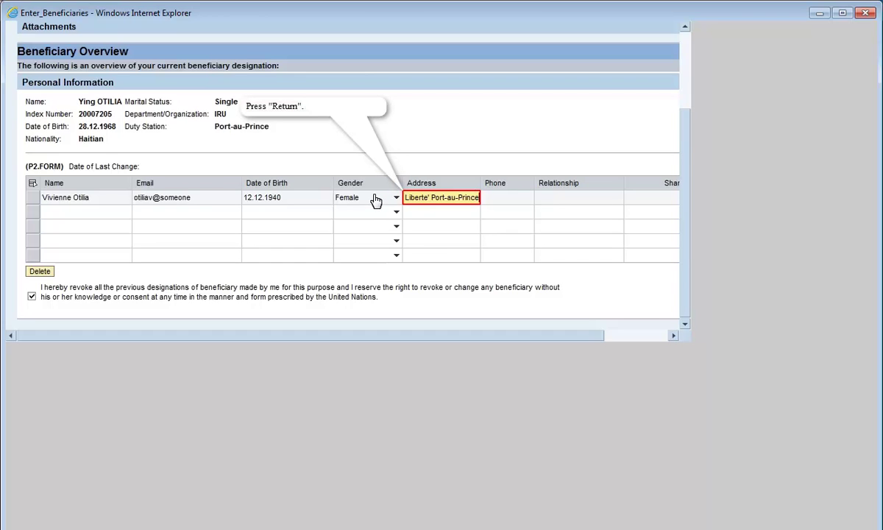
{"action": "key", "text": "Return"}
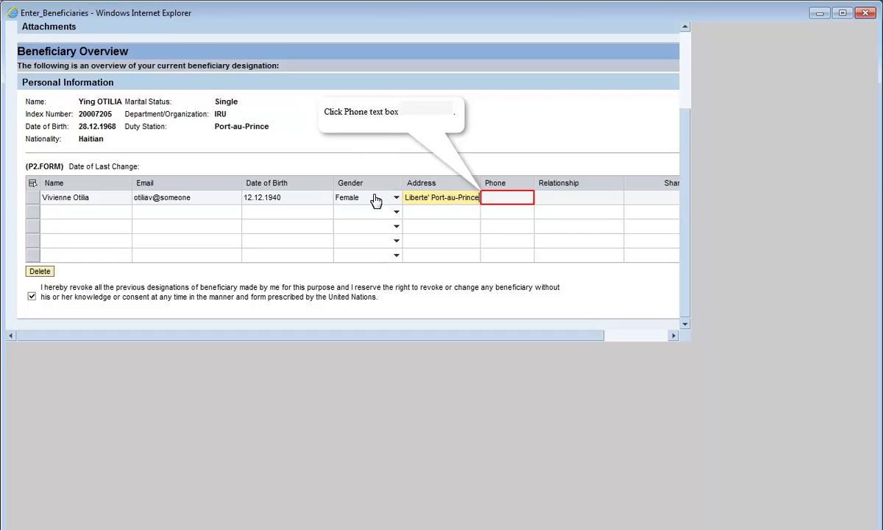
{"action": "left_click", "coordinate": [509, 200]}
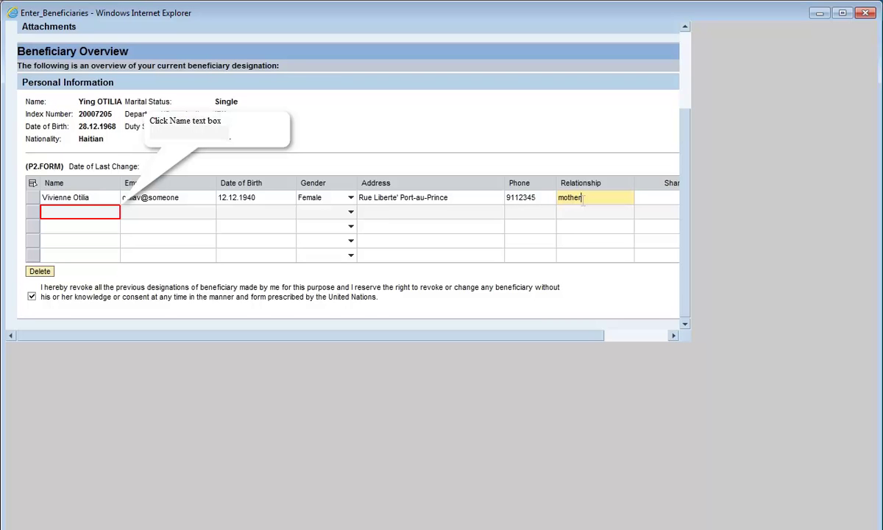
{"action": "left_click", "coordinate": [83, 216]}
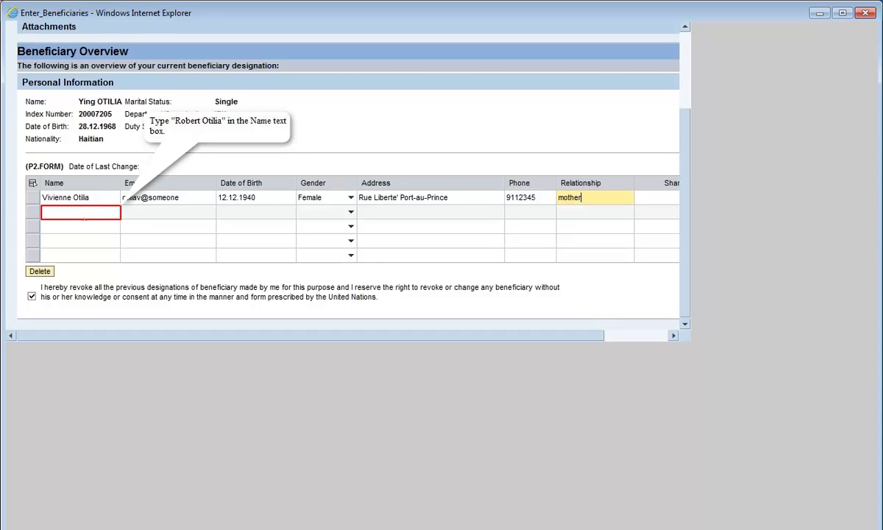
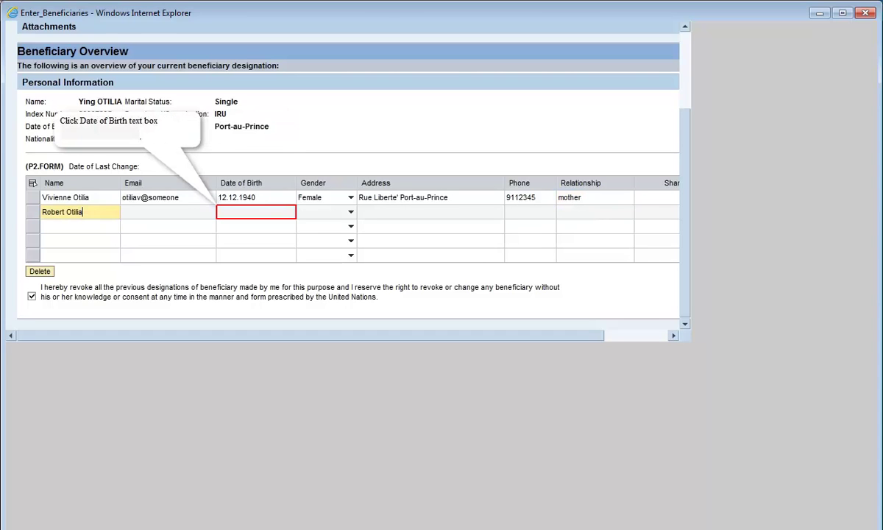
{"action": "left_click", "coordinate": [256, 212]}
{"action": "type", "text": "03.04"}
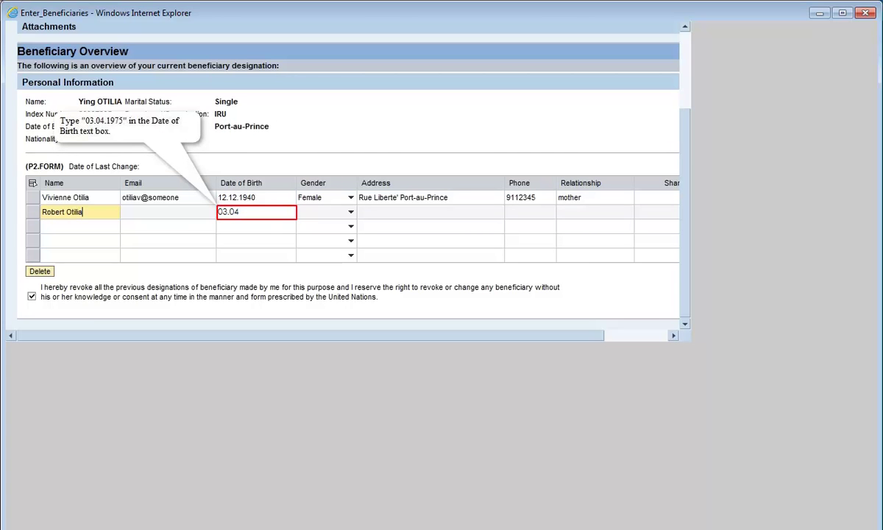
{"action": "type", "text": ".1975"}
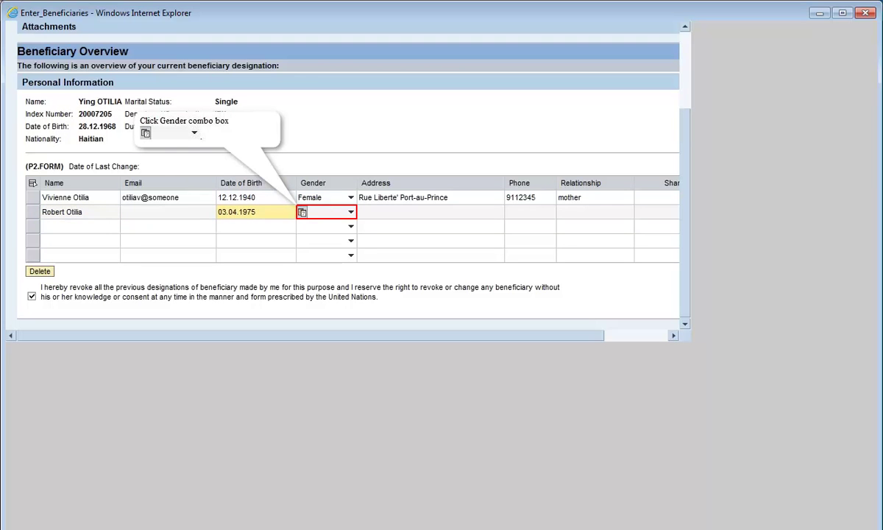
{"action": "left_click", "coordinate": [329, 213]}
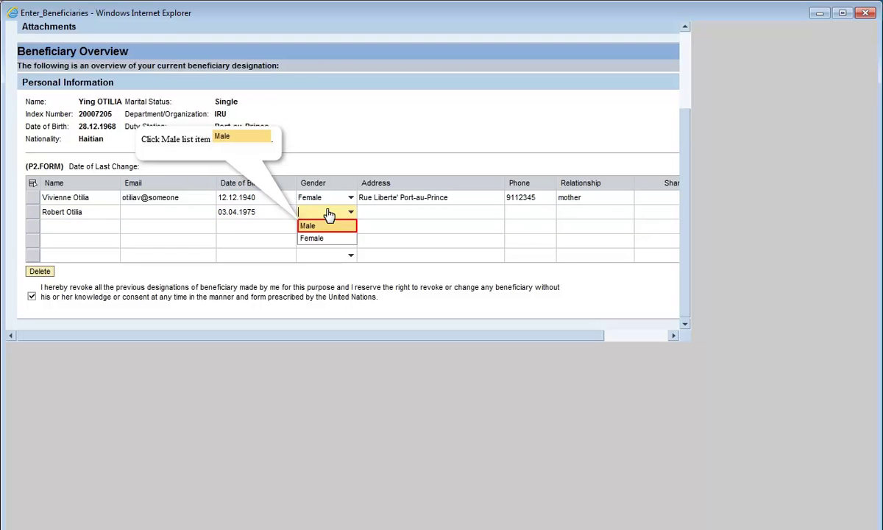
{"action": "left_click", "coordinate": [328, 226]}
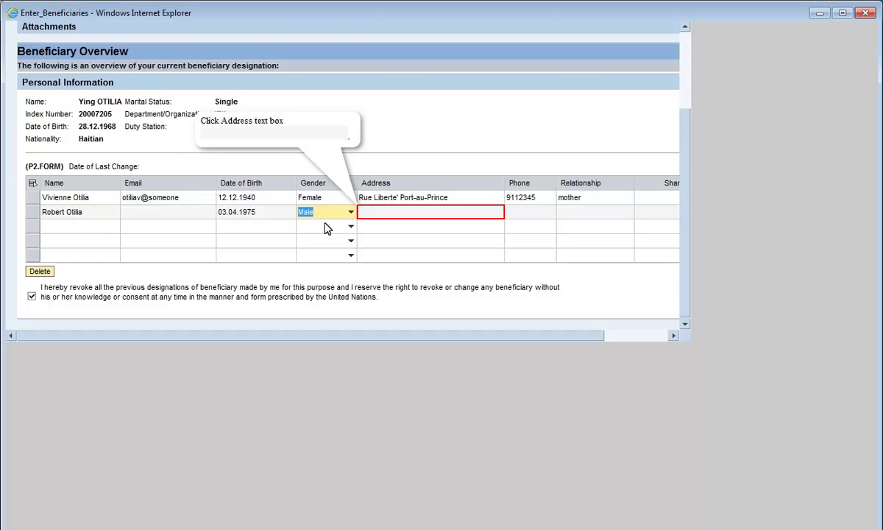
Add the second beneficiary's postal address, phone number and relationship 'brother'.
{"action": "left_click", "coordinate": [431, 212]}
{"action": "type", "text": "Rue"}
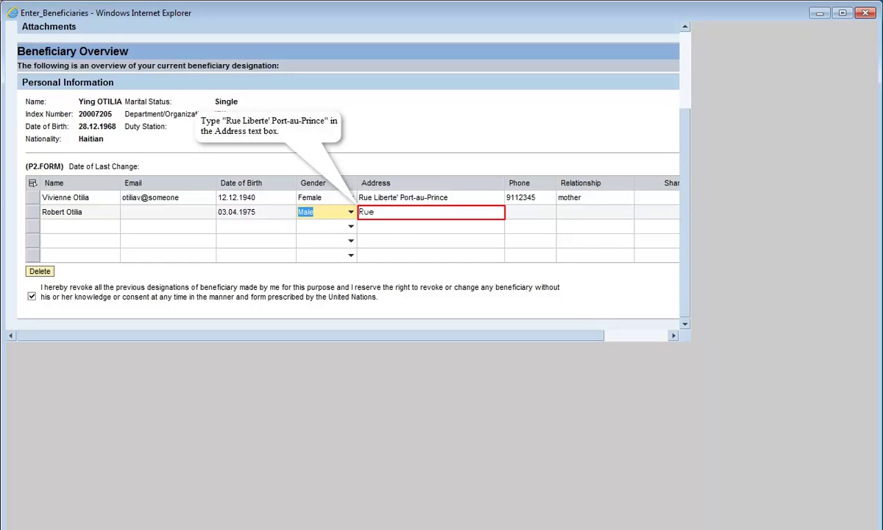
{"action": "type", "text": " Liberte' Port-au-Prince"}
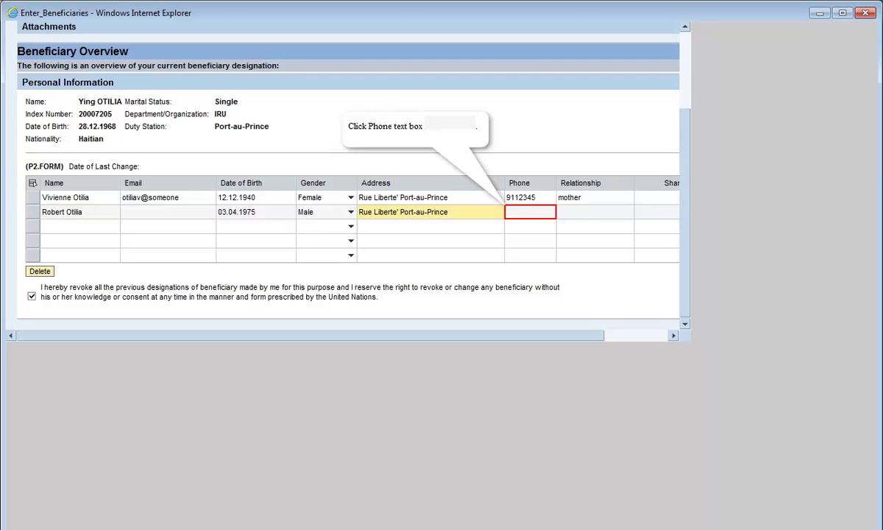
{"action": "left_click", "coordinate": [530, 212]}
{"action": "type", "text": "91178"}
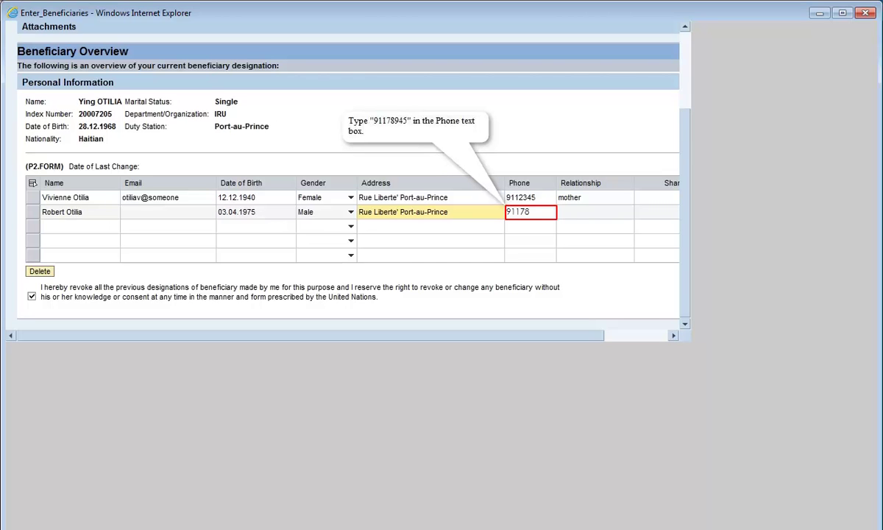
{"action": "type", "text": "945"}
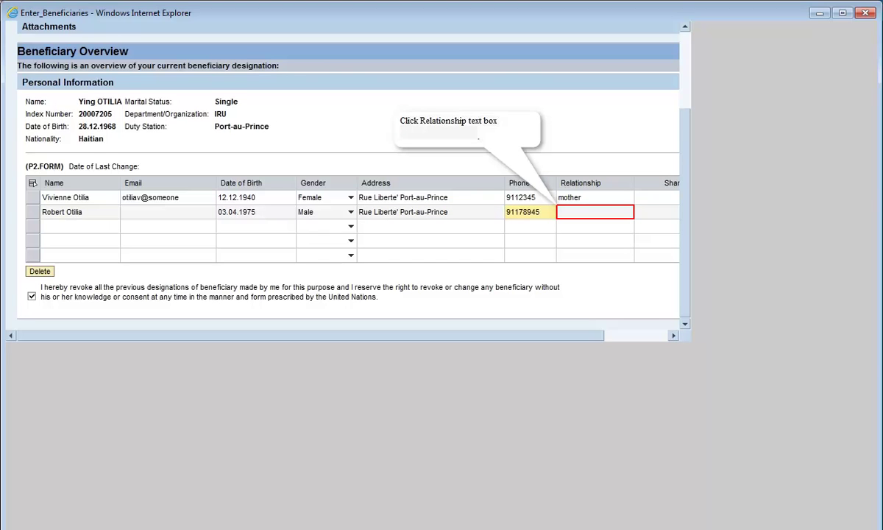
{"action": "left_click", "coordinate": [594, 212]}
{"action": "type", "text": "brot"}
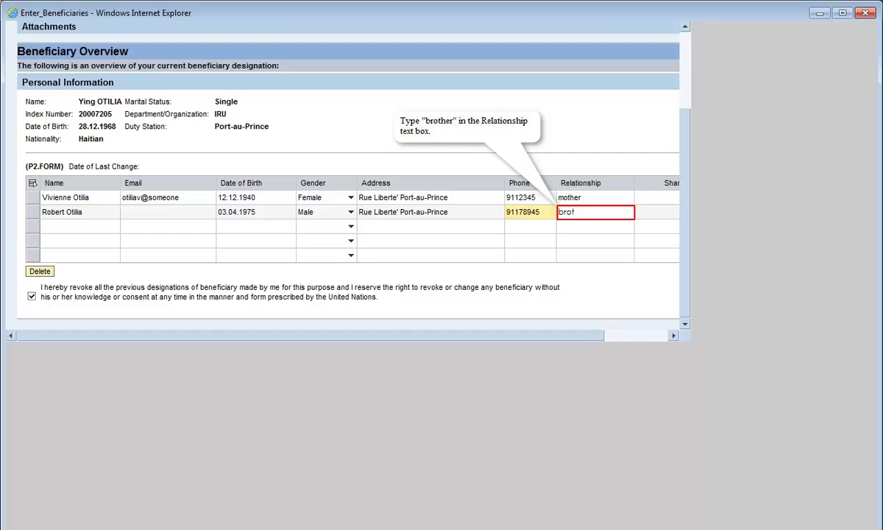
{"action": "type", "text": "her"}
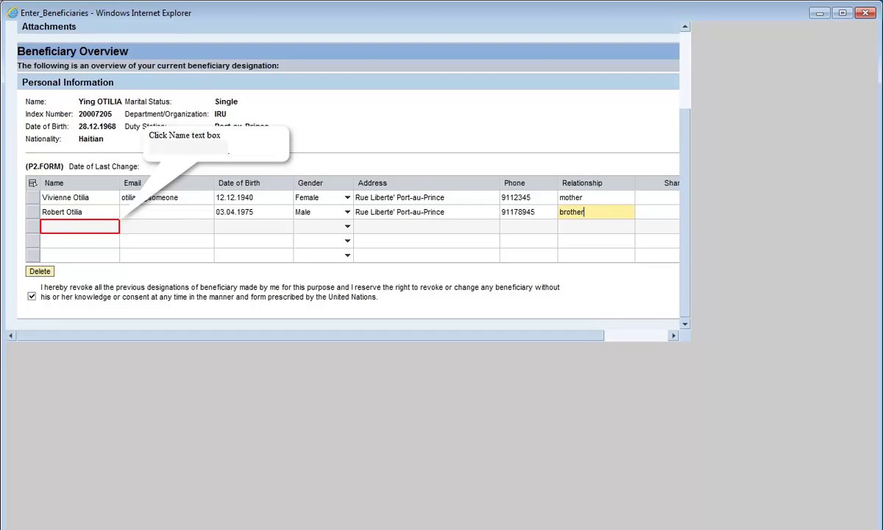
{"action": "left_click", "coordinate": [79, 226]}
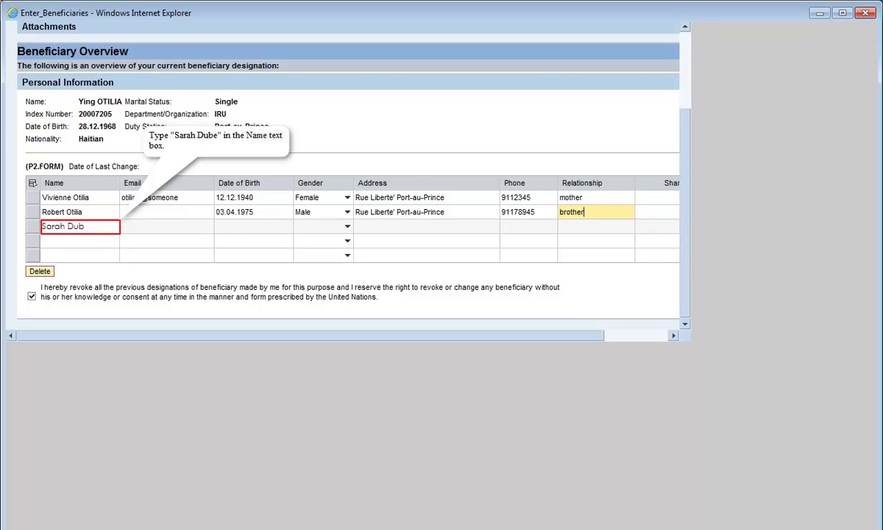
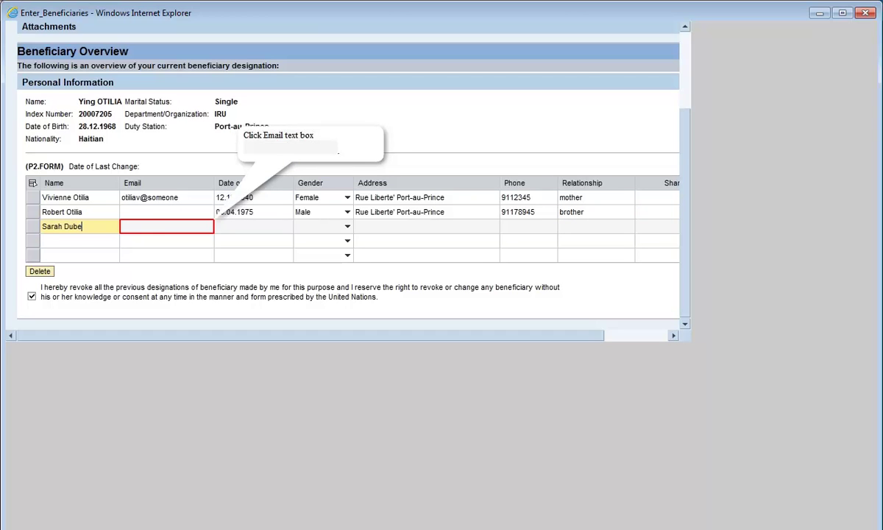
{"action": "left_click", "coordinate": [167, 227]}
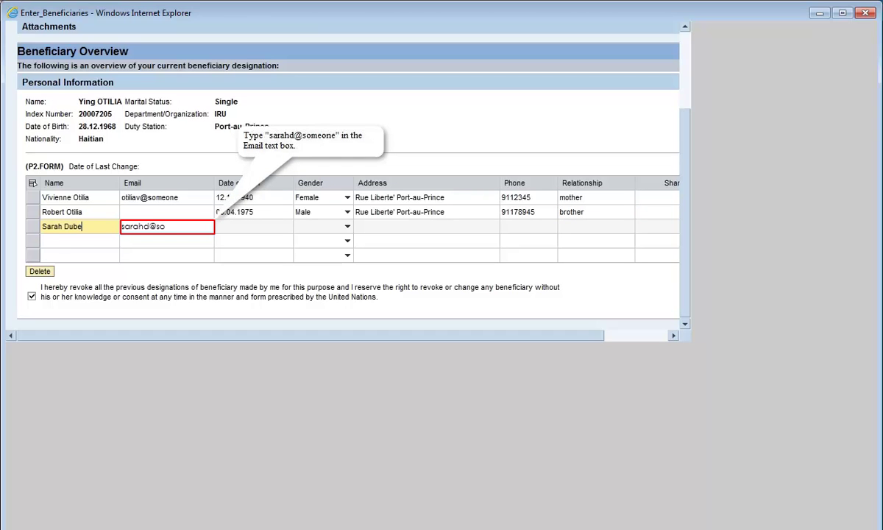
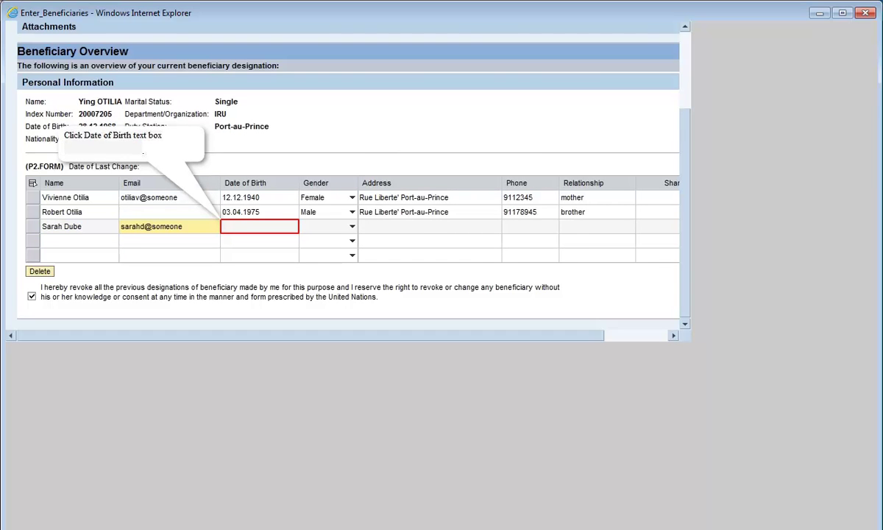
{"action": "left_click", "coordinate": [259, 227]}
{"action": "type", "text": "11.02"}
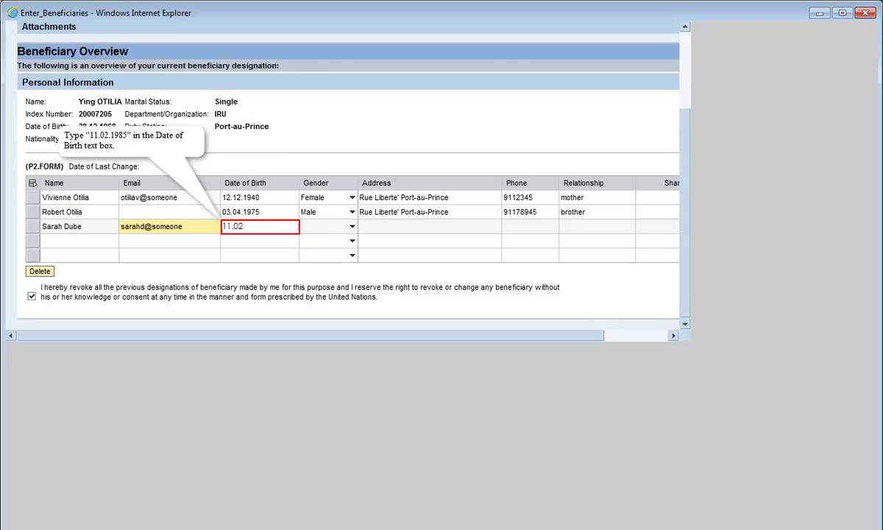
{"action": "type", "text": ".1985"}
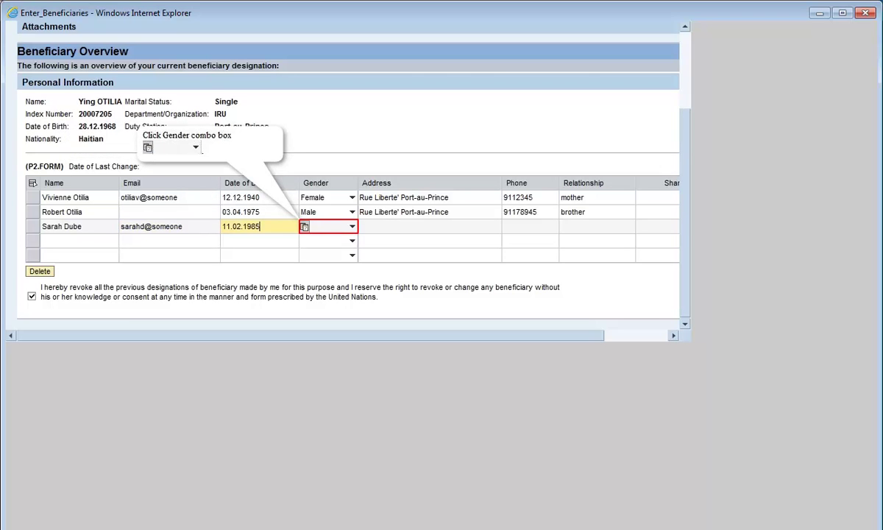
Set the third beneficiary to Female and add the postal address, phone number and relationship 'friend'.
{"action": "left_click", "coordinate": [330, 228]}
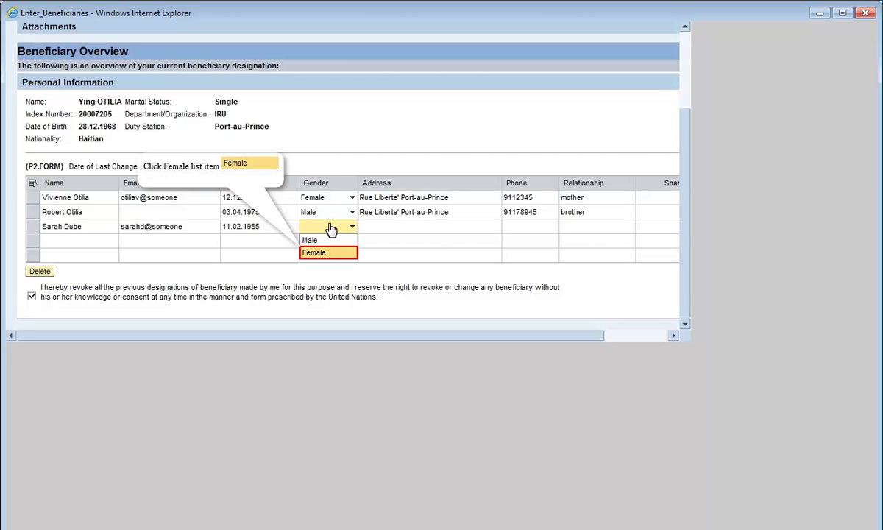
{"action": "left_click", "coordinate": [328, 252]}
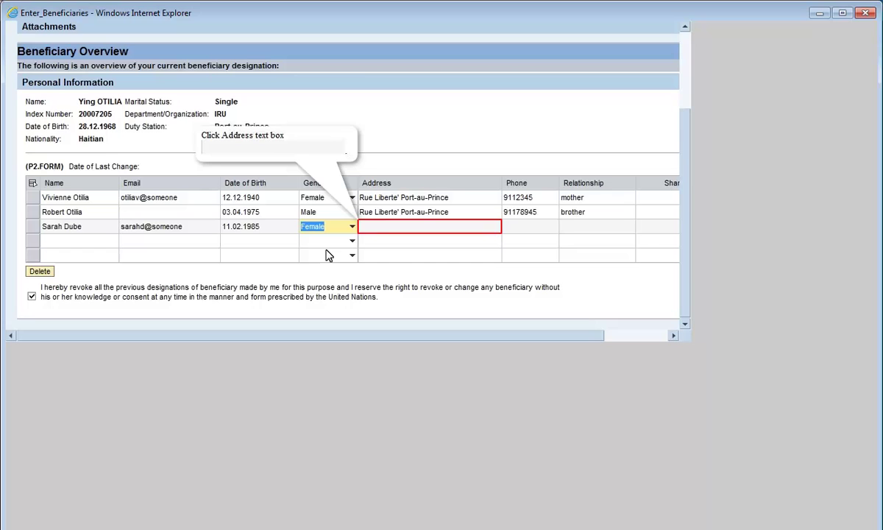
{"action": "left_click", "coordinate": [430, 227]}
{"action": "type", "text": "Onta"}
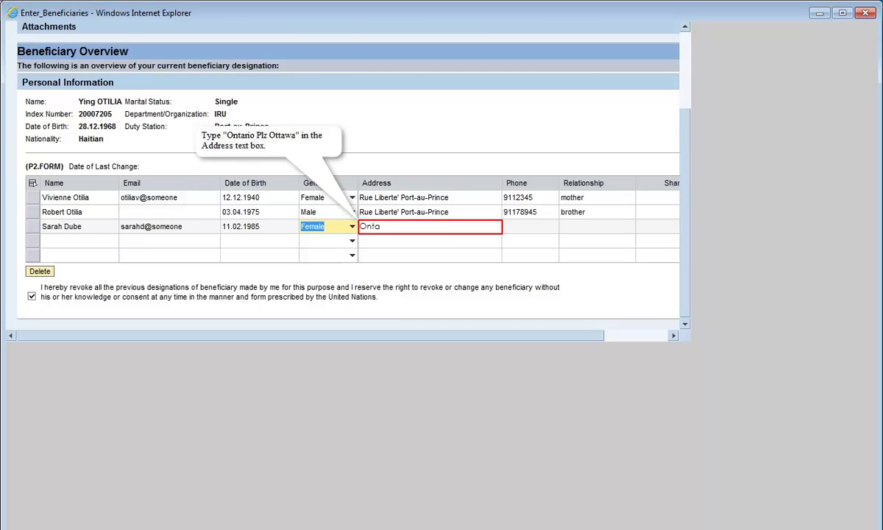
{"action": "type", "text": "rio Plz Ottawa"}
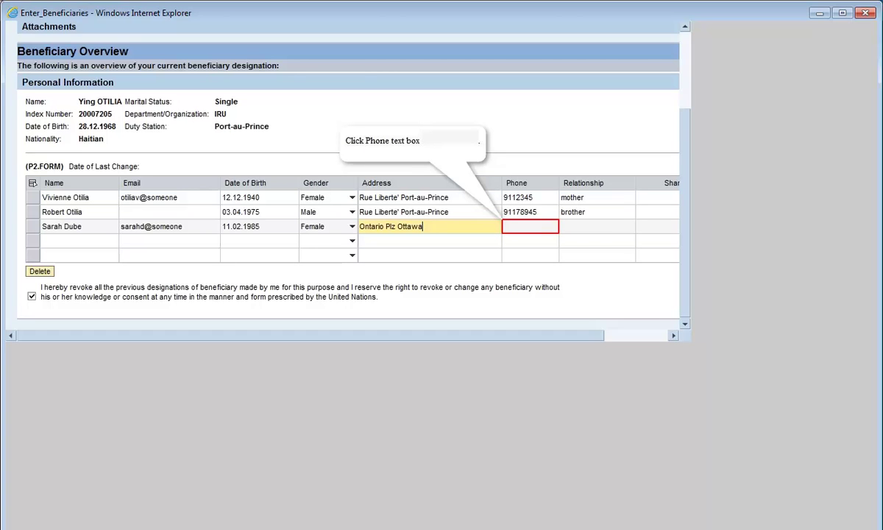
{"action": "left_click", "coordinate": [530, 226]}
{"action": "type", "text": "211"}
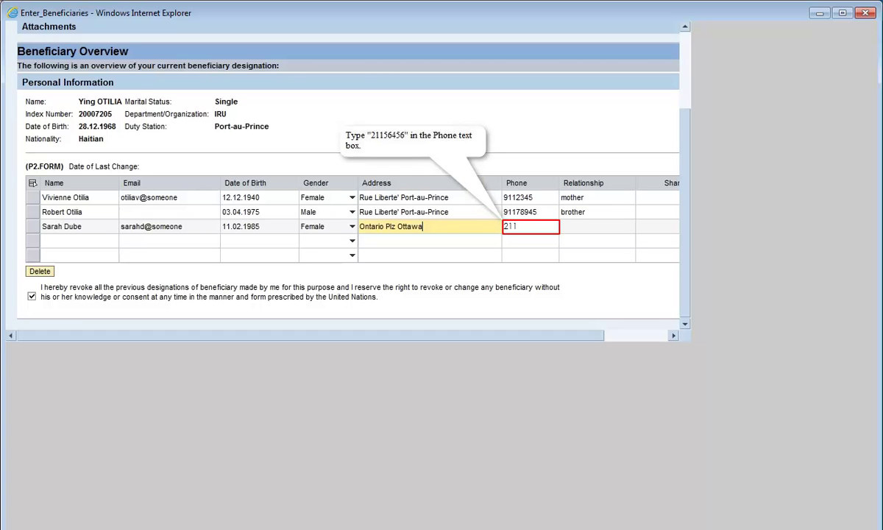
{"action": "type", "text": "56456"}
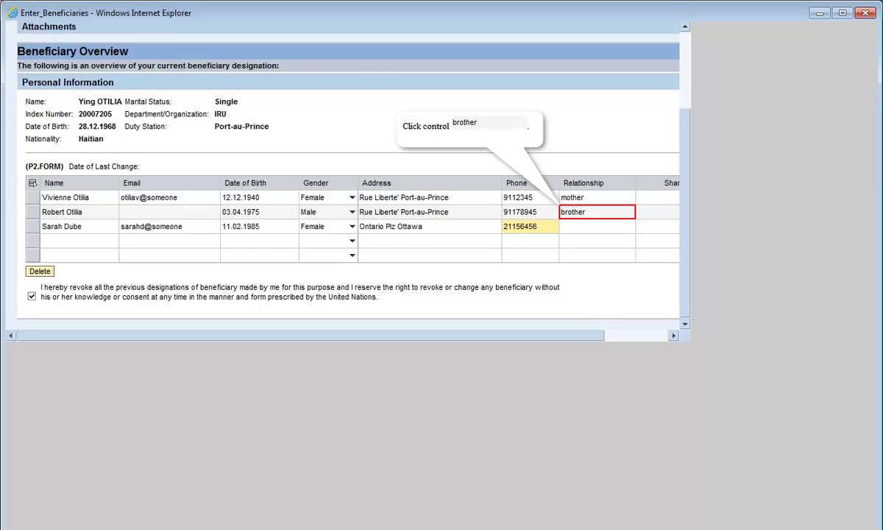
{"action": "left_click", "coordinate": [572, 212]}
{"action": "type", "text": "fri"}
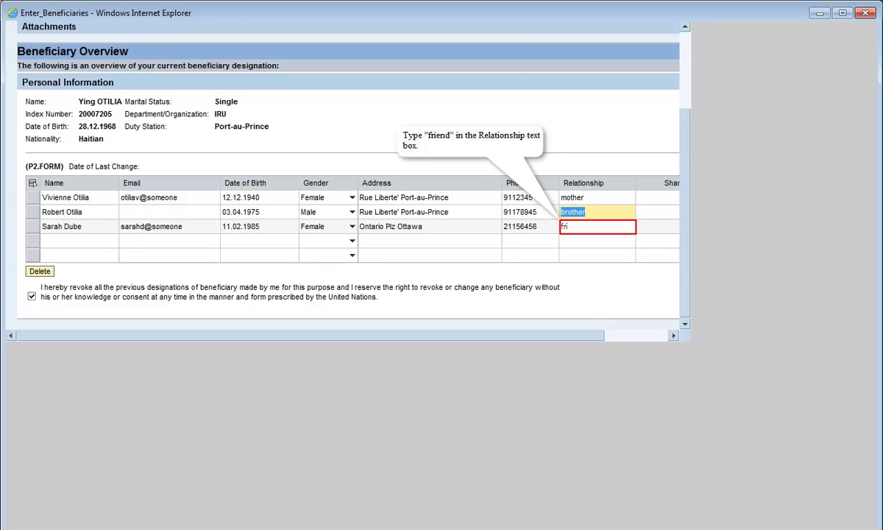
{"action": "type", "text": "end"}
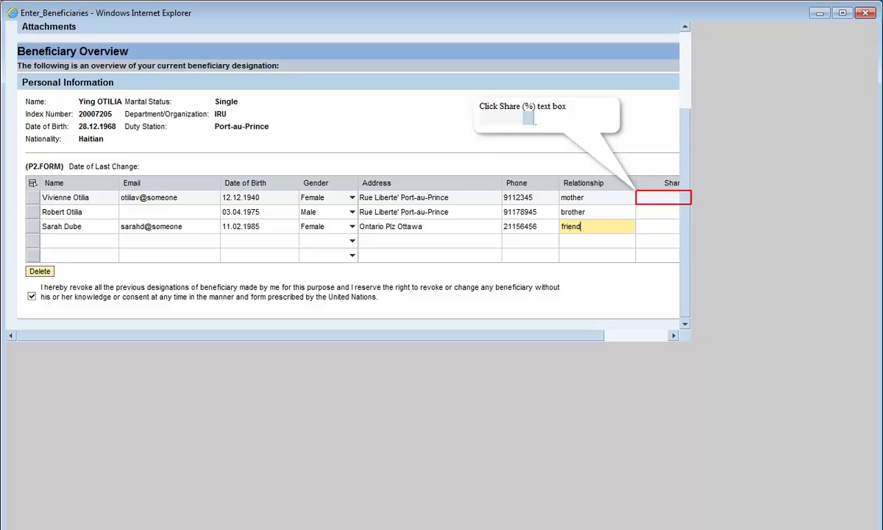
Give the first beneficiary a 50% share and the second a 30% share.
{"action": "left_click", "coordinate": [662, 197]}
{"action": "type", "text": "5"}
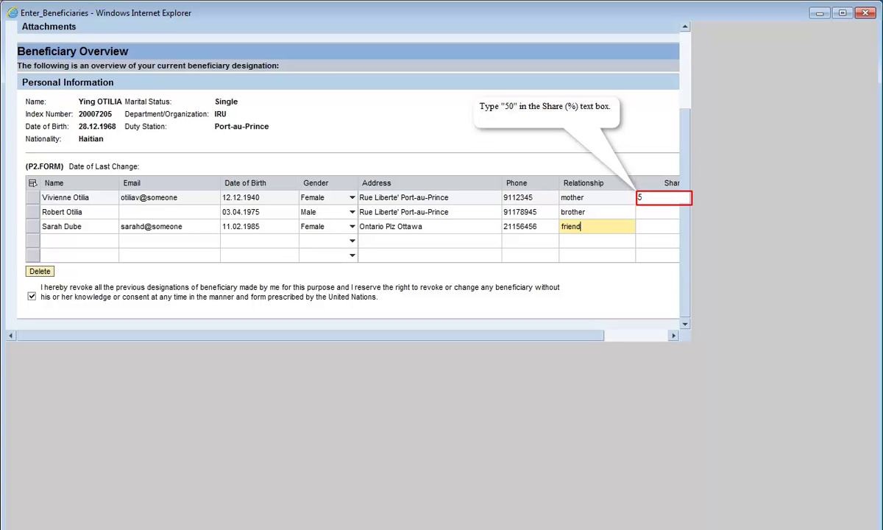
{"action": "type", "text": "0"}
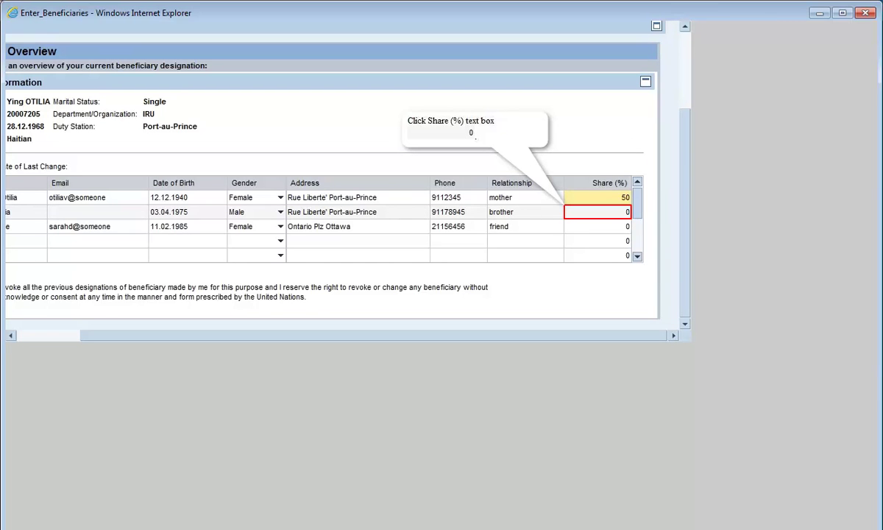
{"action": "left_click", "coordinate": [597, 211]}
{"action": "type", "text": "30"}
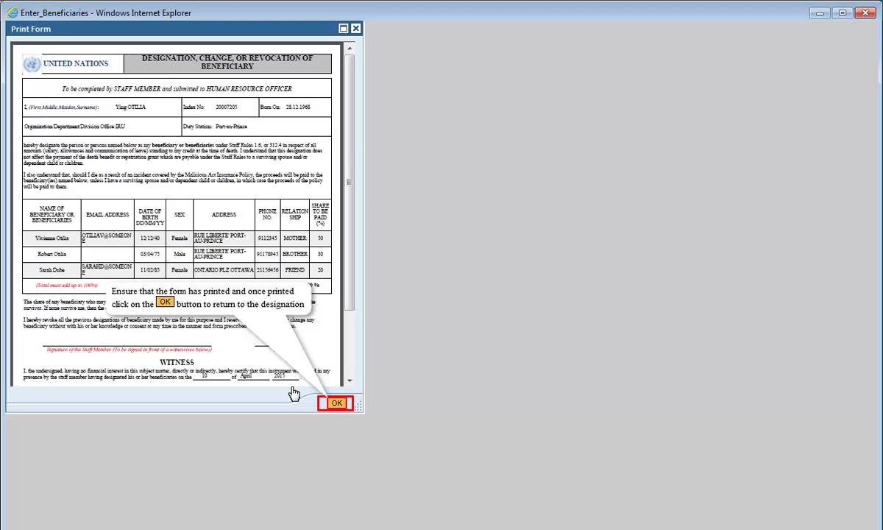
Close the print form with OK and send the beneficiary designation.
{"action": "left_click", "coordinate": [336, 403]}
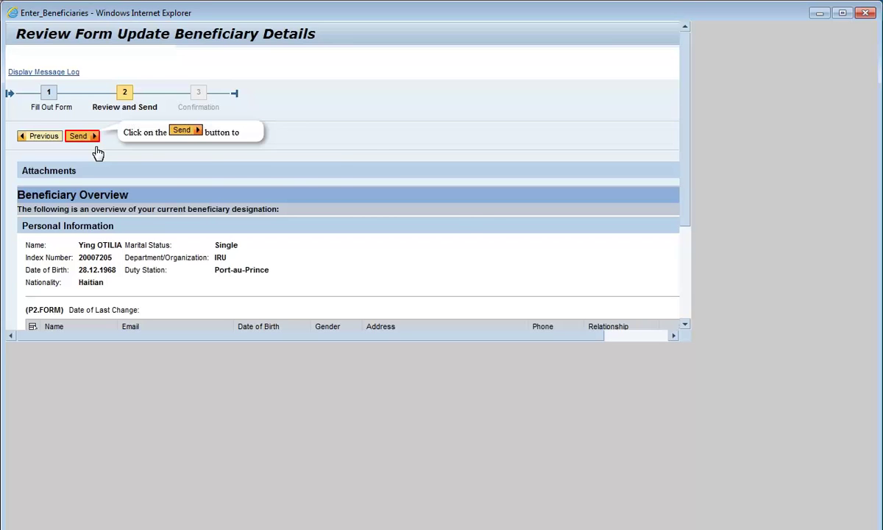
{"action": "left_click", "coordinate": [81, 136]}
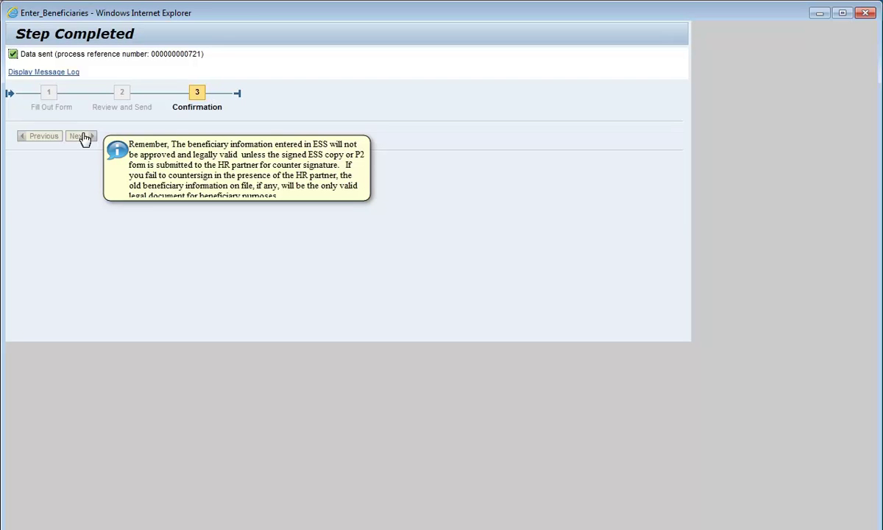